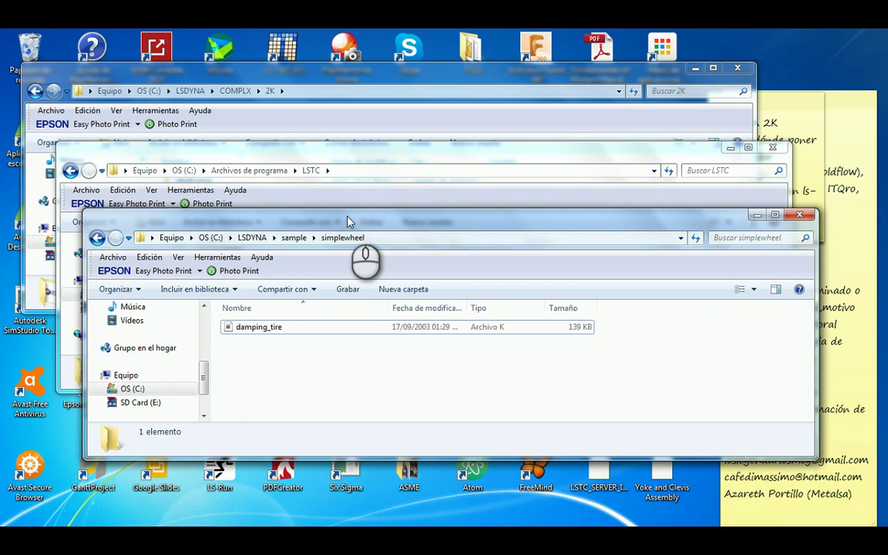
# - Launch LS-PrePost-4.5-x64 from the LSTC program group
pyautogui.click(246, 333)
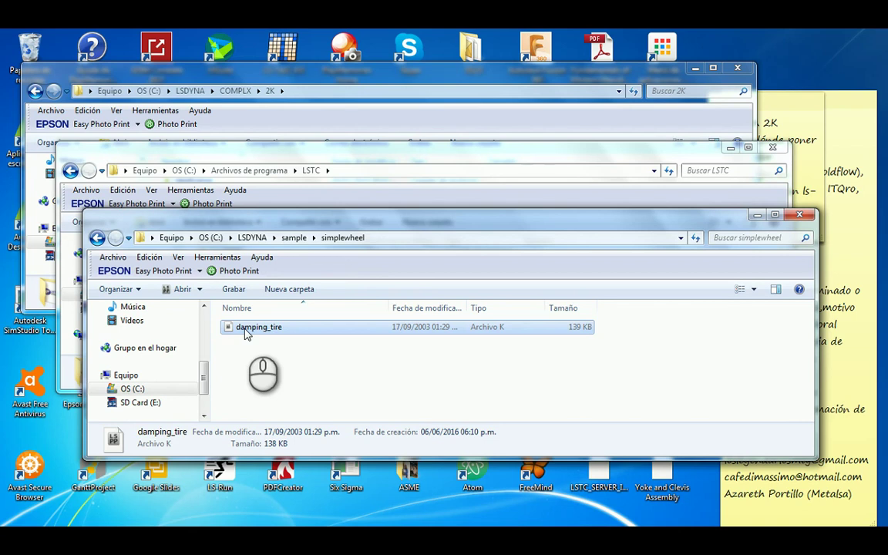
pyautogui.click(260, 369)
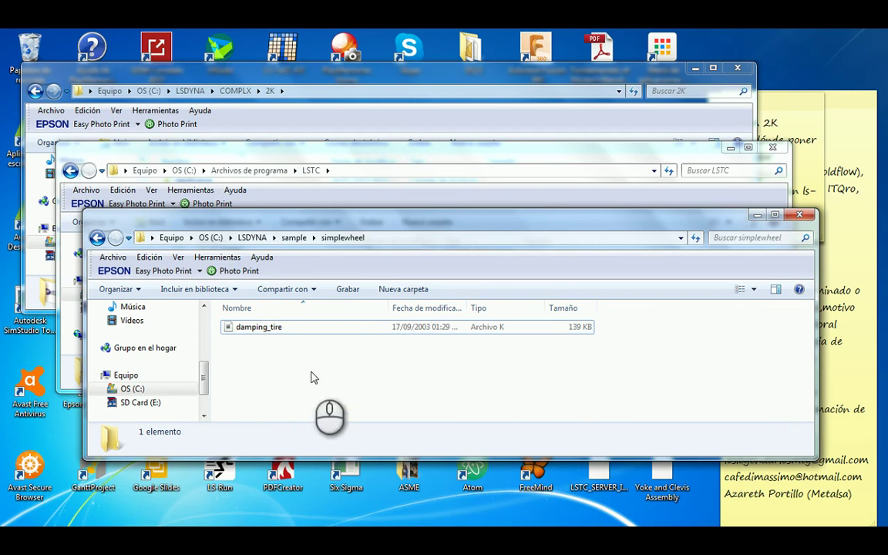
pyautogui.click(19, 515)
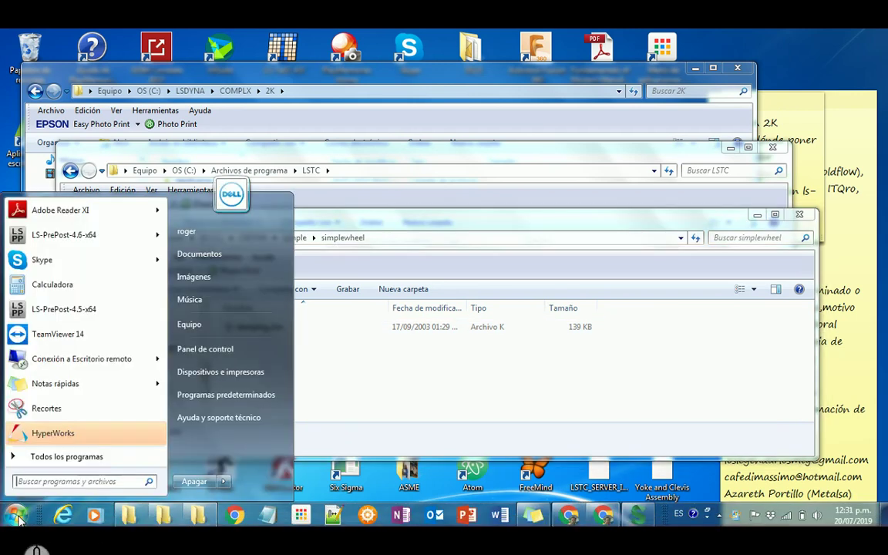
pyautogui.click(81, 460)
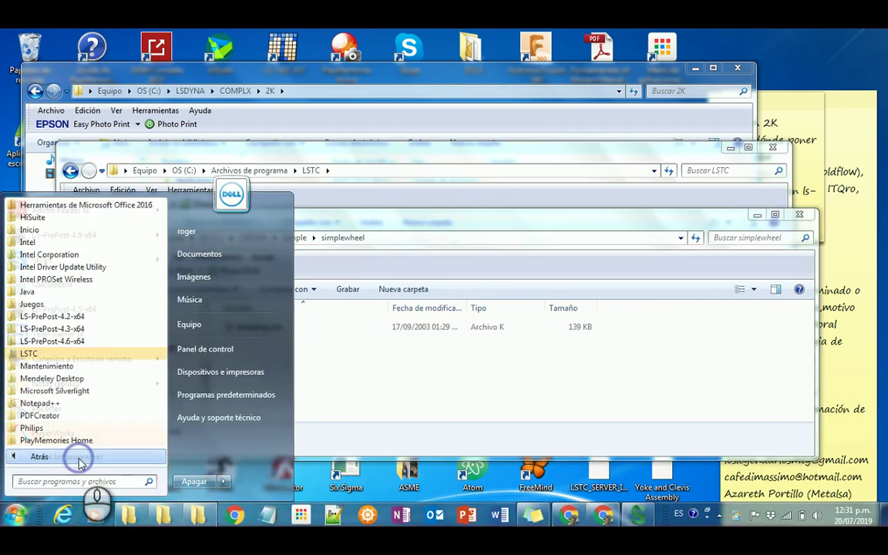
pyautogui.click(86, 354)
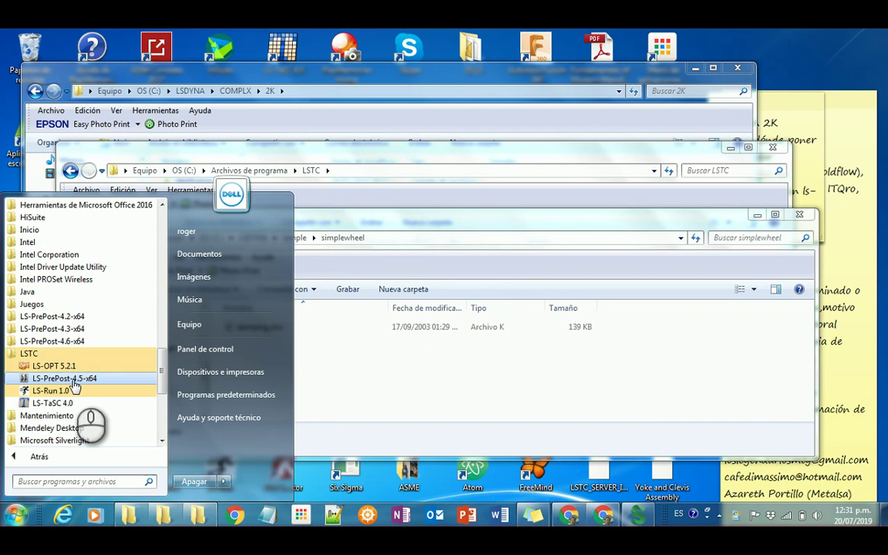
pyautogui.click(74, 381)
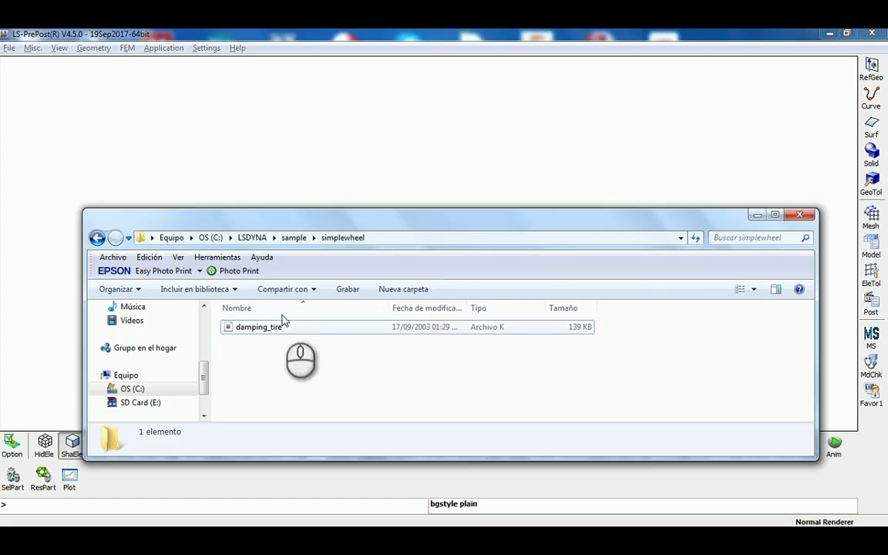
# - Load the damping_tire keyword file from the simplewheel folder into LS-PrePost and bring the model window to the front
pyautogui.moveTo(349, 219); pyautogui.dragTo(562, 203)
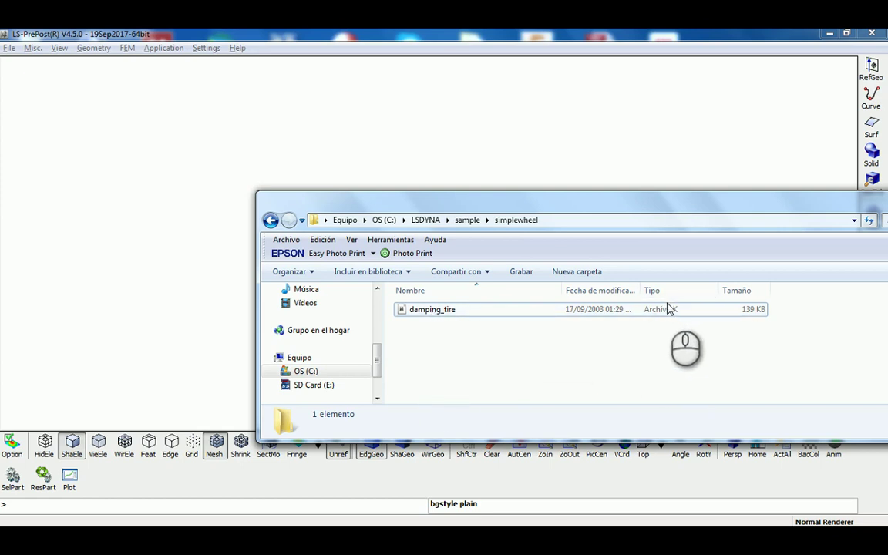
pyautogui.moveTo(615, 201); pyautogui.dragTo(486, 199)
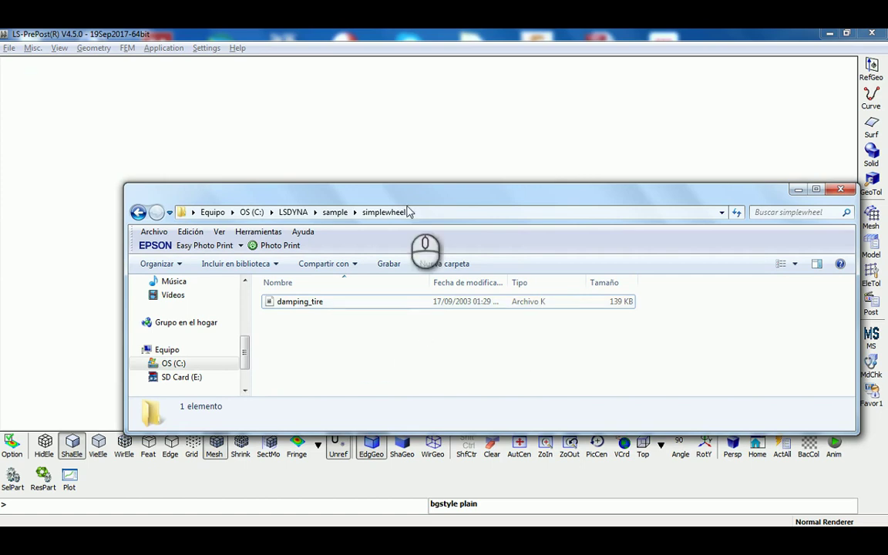
pyautogui.moveTo(415, 193); pyautogui.dragTo(397, 207)
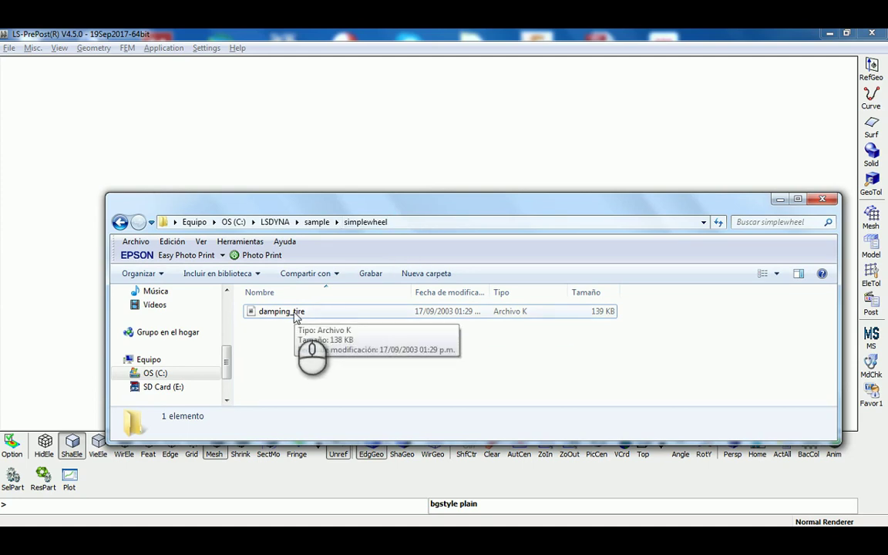
pyautogui.moveTo(403, 209); pyautogui.dragTo(401, 182)
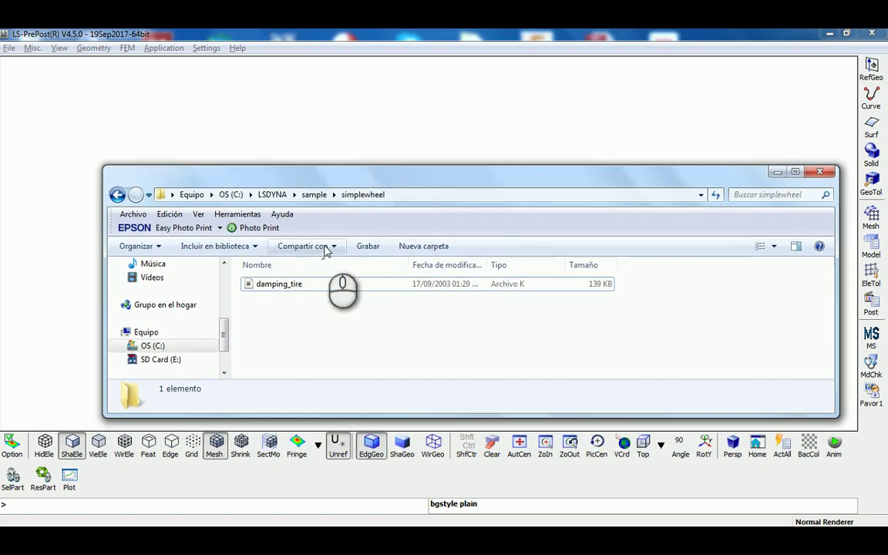
pyautogui.click(303, 284)
pyautogui.click(280, 328)
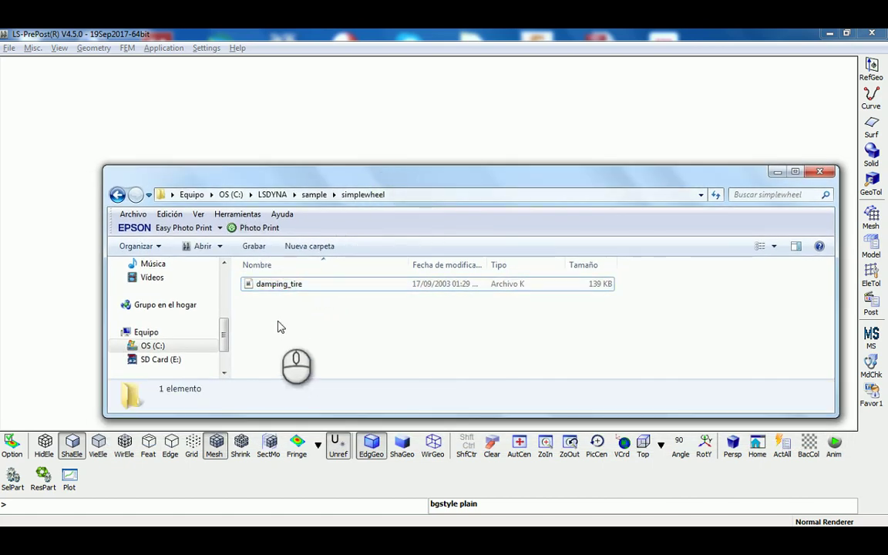
pyautogui.moveTo(284, 284); pyautogui.dragTo(204, 128)
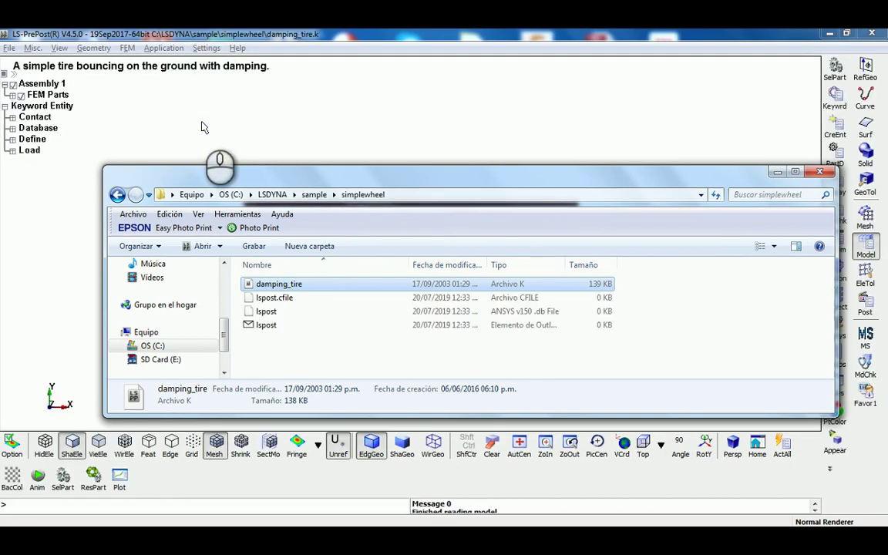
pyautogui.click(693, 157)
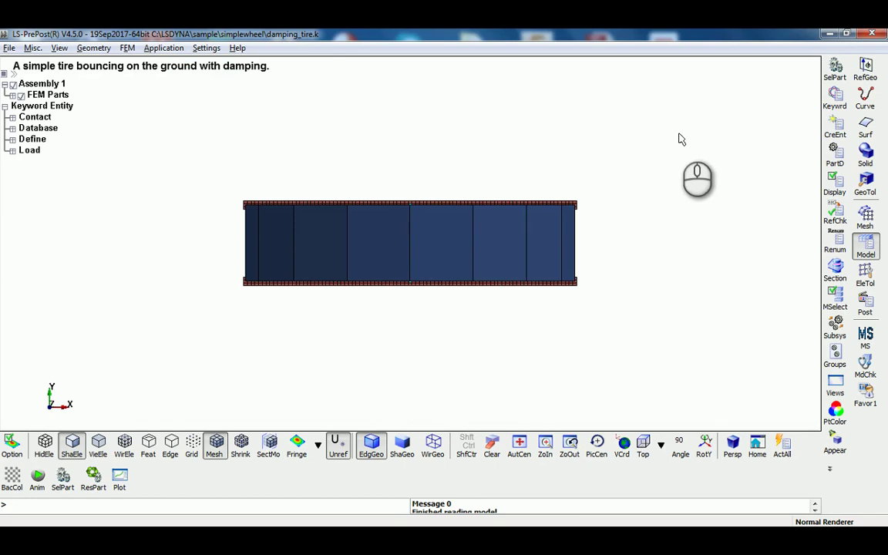
# - Orient the model to an angled view showing the whole wheel and the two rails beneath it
pyautogui.moveTo(590, 142)
pyautogui.keyDown('ctrl'); pyautogui.mouseDown()
pyautogui.moveTo(545, 302)
pyautogui.moveTo(430, 212)
pyautogui.moveTo(429, 111)
pyautogui.moveTo(411, 154)
pyautogui.moveTo(496, 252)
pyautogui.moveTo(608, 272)
pyautogui.moveTo(472, 260)
pyautogui.moveTo(294, 206)
pyautogui.moveTo(348, 254)
pyautogui.moveTo(318, 270)
pyautogui.moveTo(341, 261)
pyautogui.moveTo(373, 284)
pyautogui.mouseUp(); pyautogui.keyUp('ctrl')
pyautogui.moveTo(367, 295); pyautogui.dragTo(467, 277)
pyautogui.scroll(2, 468, 278)
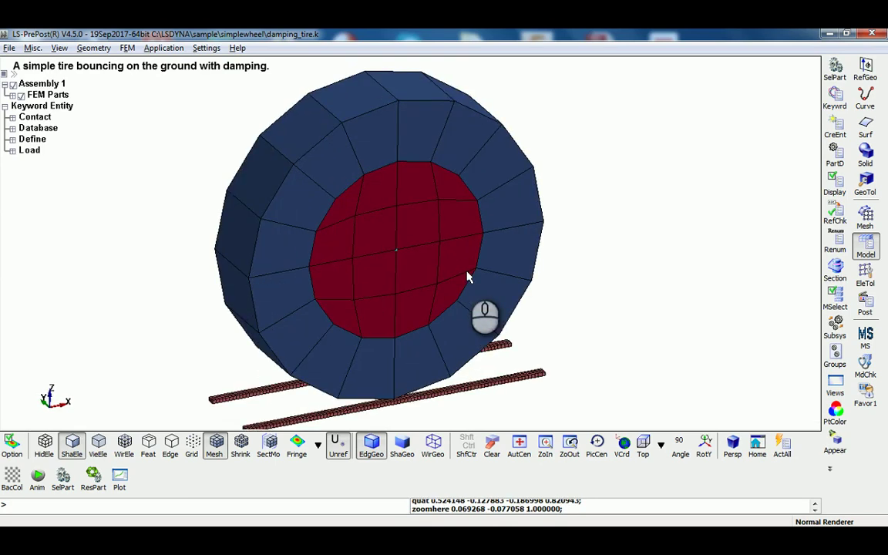
pyautogui.moveTo(487, 264); pyautogui.dragTo(440, 284, button='middle')
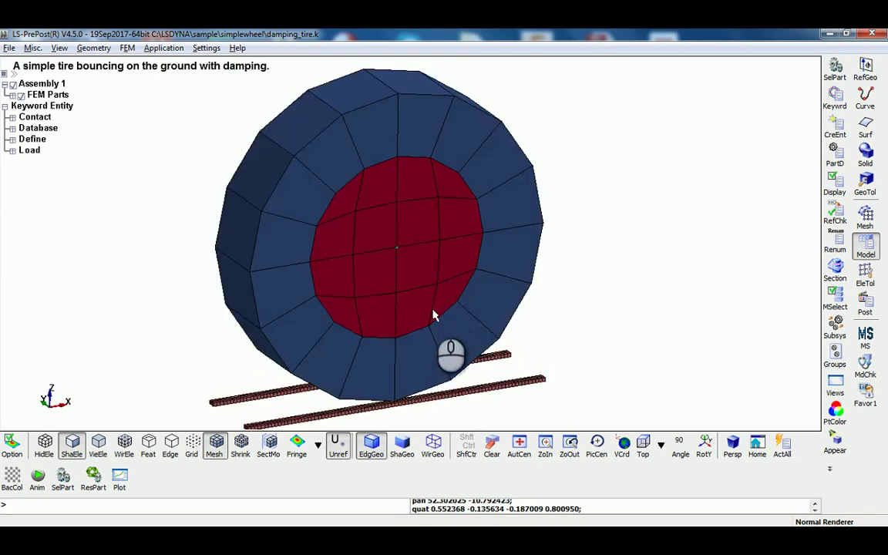
pyautogui.scroll(-2, 434, 315)
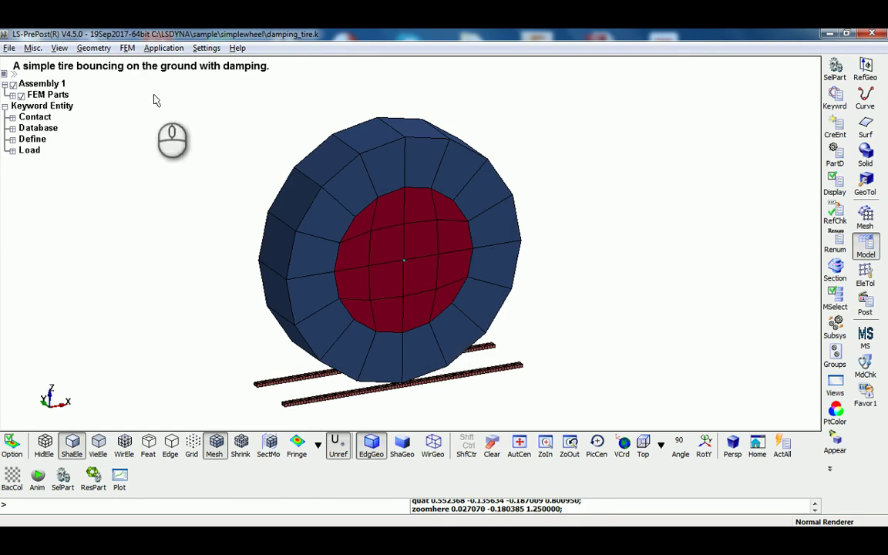
# - View the keyword reader's message information for the loaded model and close it
pyautogui.click(32, 48)
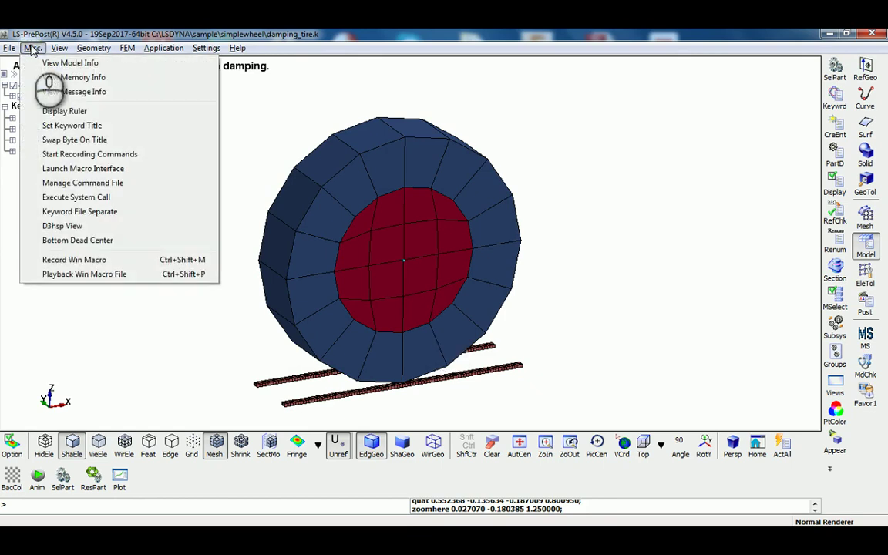
pyautogui.click(51, 92)
pyautogui.click(125, 355)
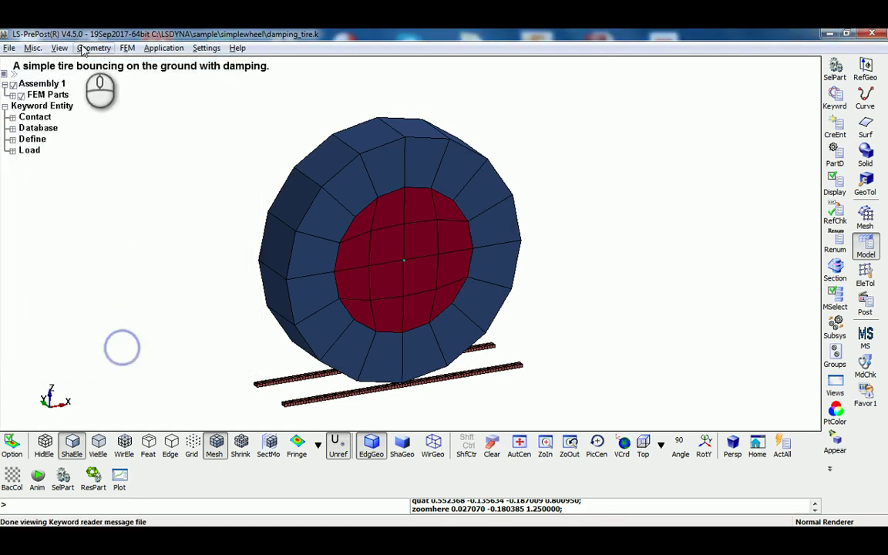
# - Review the model information, including its node, element and part counts, and close it
pyautogui.click(60, 49)
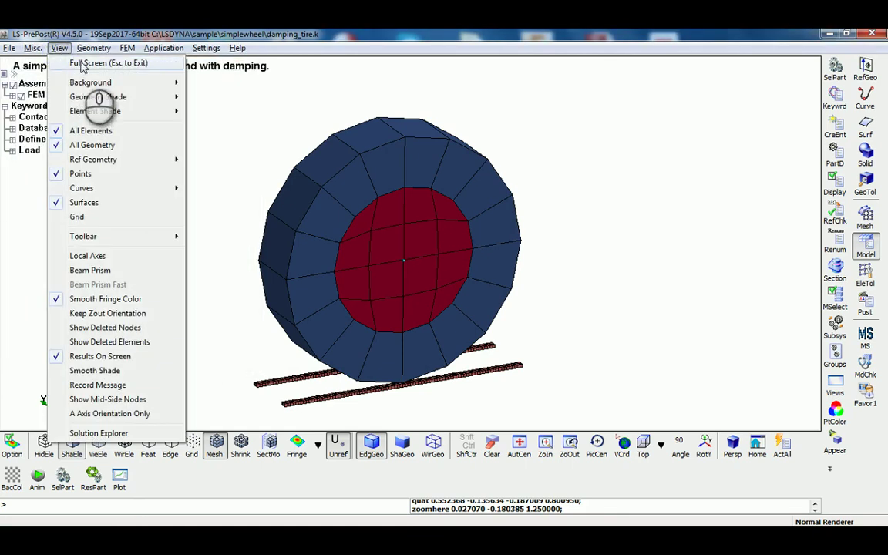
pyautogui.click(32, 49)
pyautogui.click(52, 63)
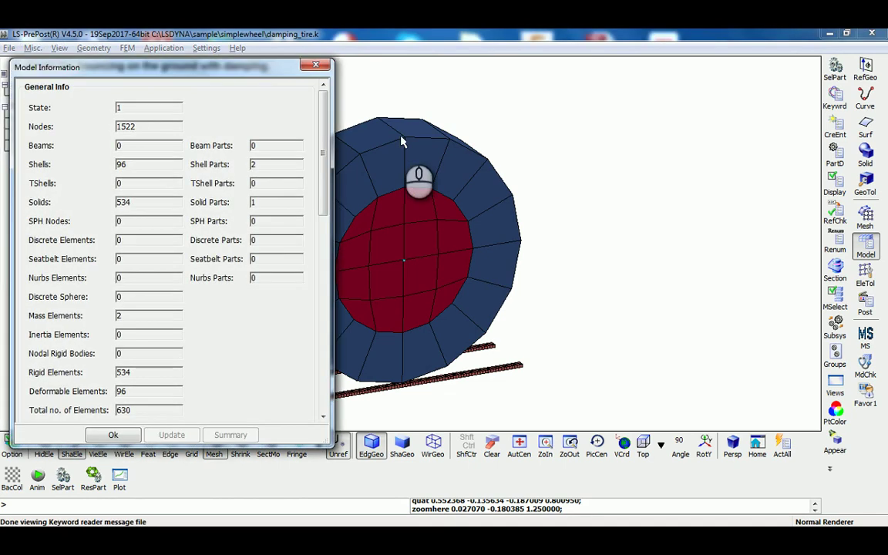
pyautogui.click(123, 410)
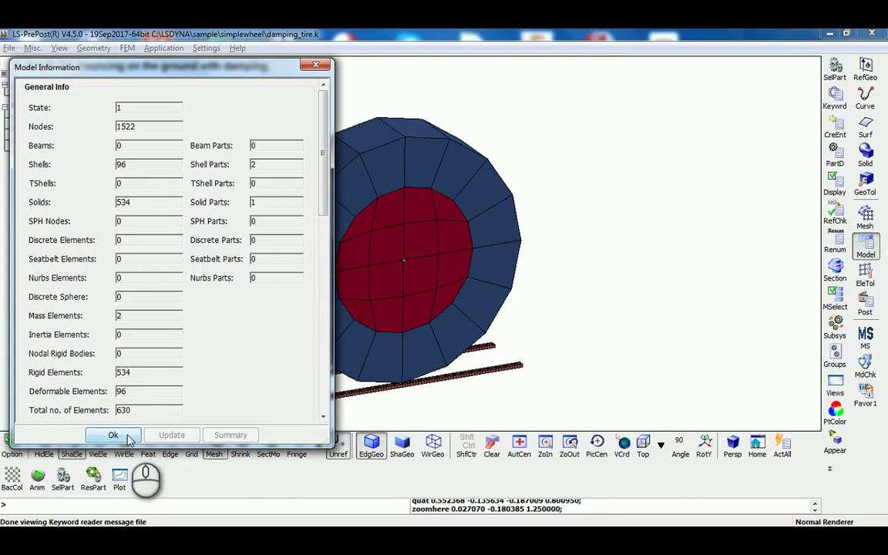
pyautogui.click(113, 436)
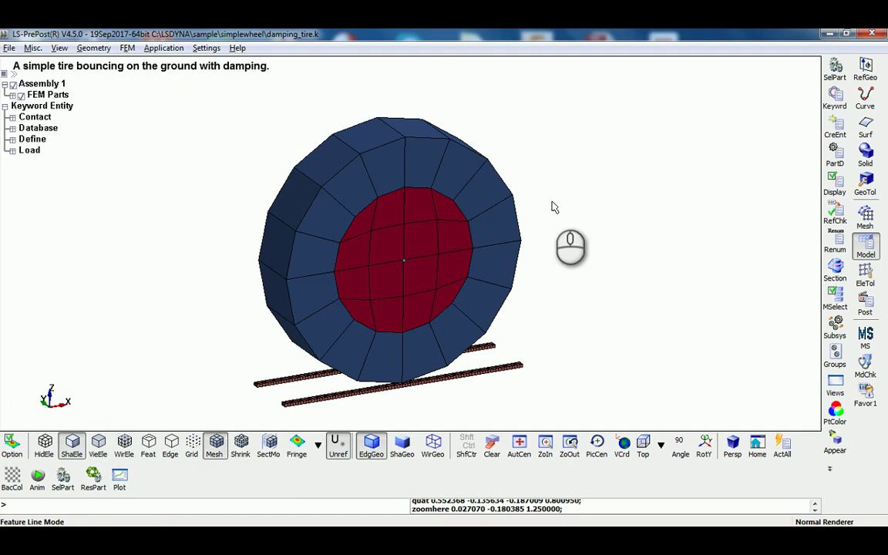
# - View the general settings and close them without changing anything
pyautogui.moveTo(466, 228)
pyautogui.mouseDown()
pyautogui.moveTo(482, 228)
pyautogui.moveTo(429, 310)
pyautogui.moveTo(400, 311)
pyautogui.moveTo(386, 285)
pyautogui.moveTo(402, 266)
pyautogui.moveTo(395, 282)
pyautogui.mouseUp()
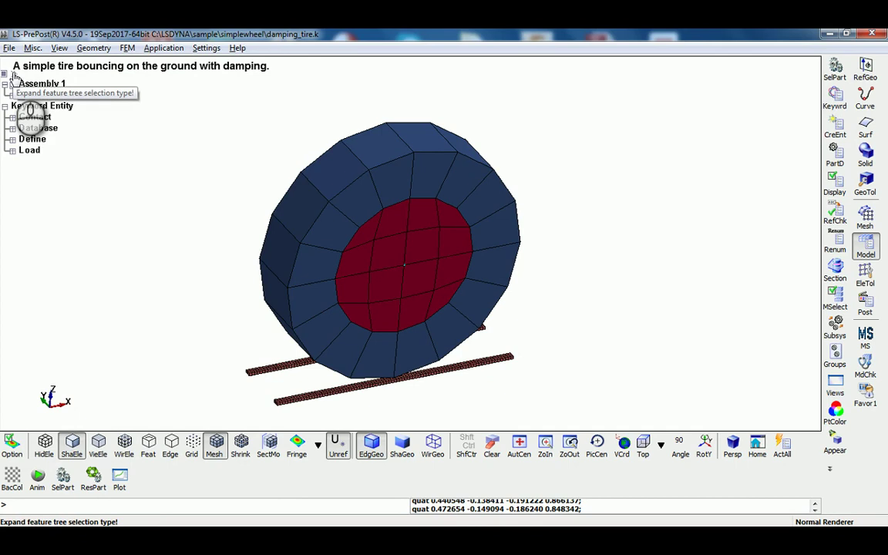
pyautogui.click(207, 49)
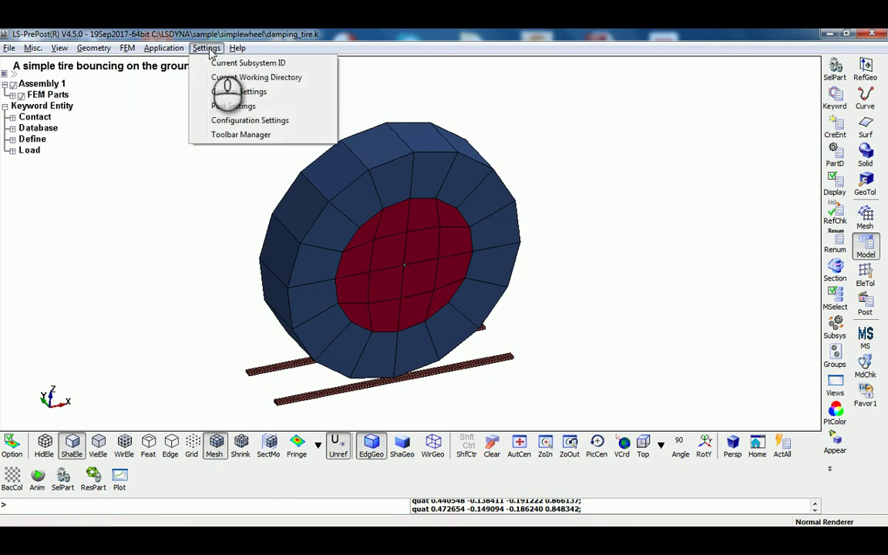
pyautogui.click(236, 92)
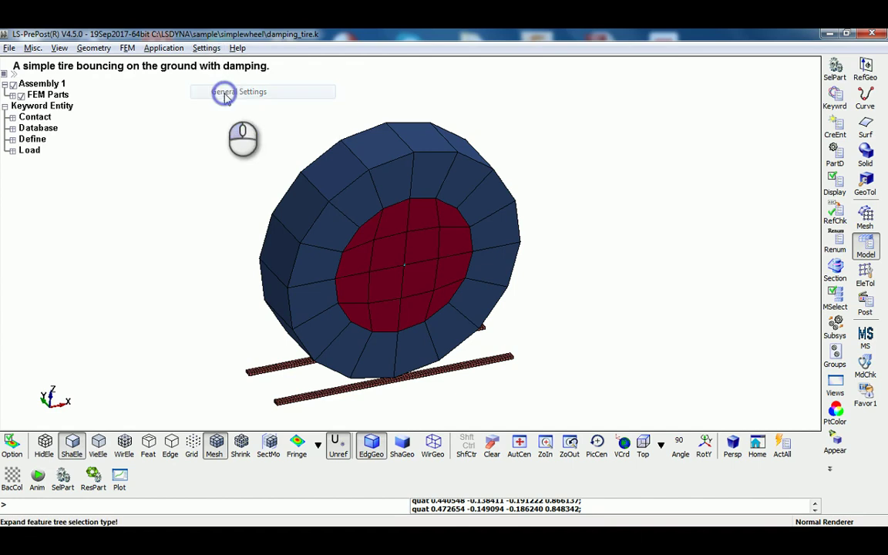
pyautogui.click(81, 290)
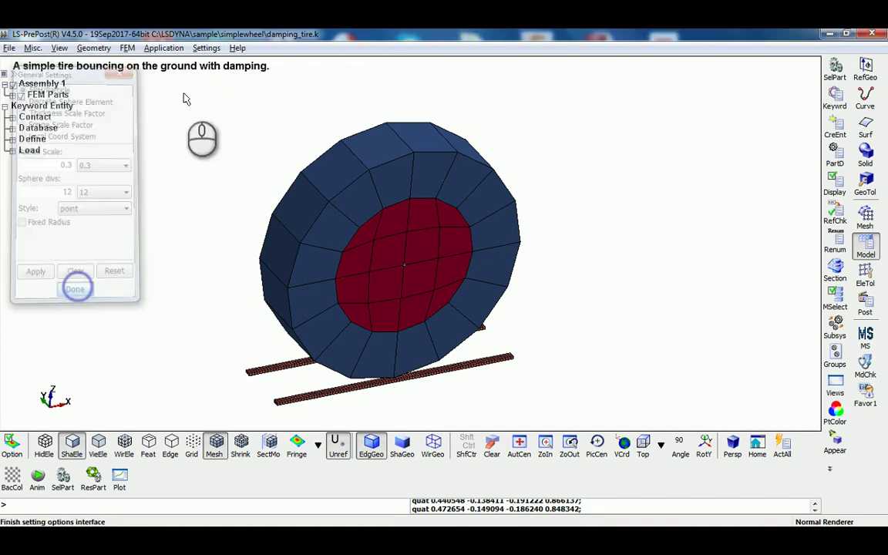
# - Open the configuration settings
pyautogui.click(199, 48)
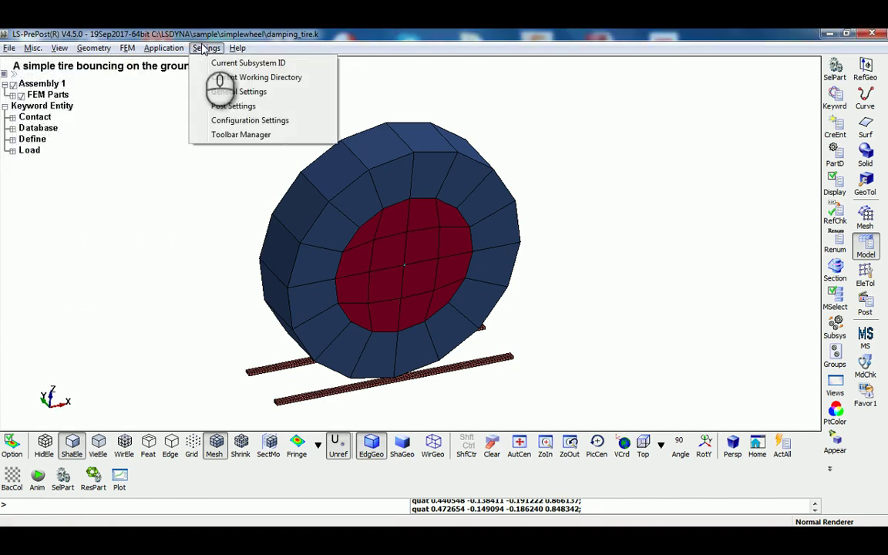
pyautogui.click(237, 122)
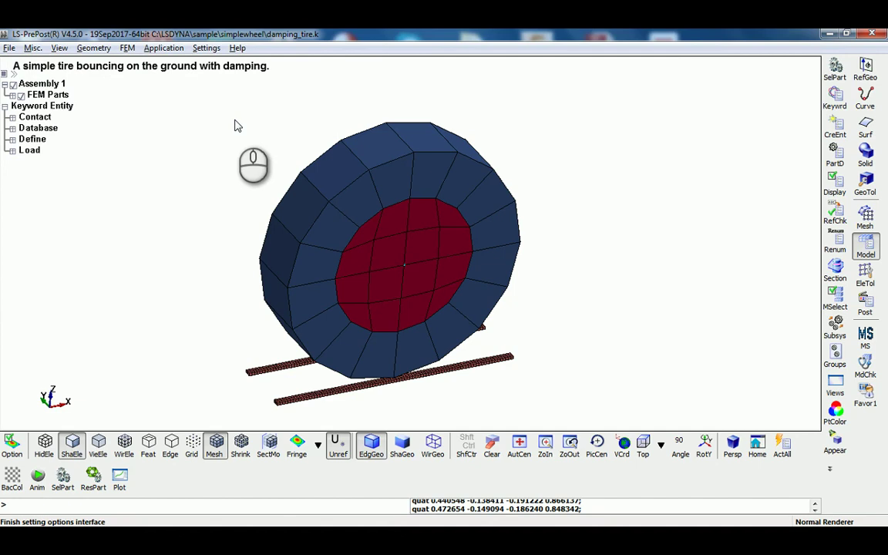